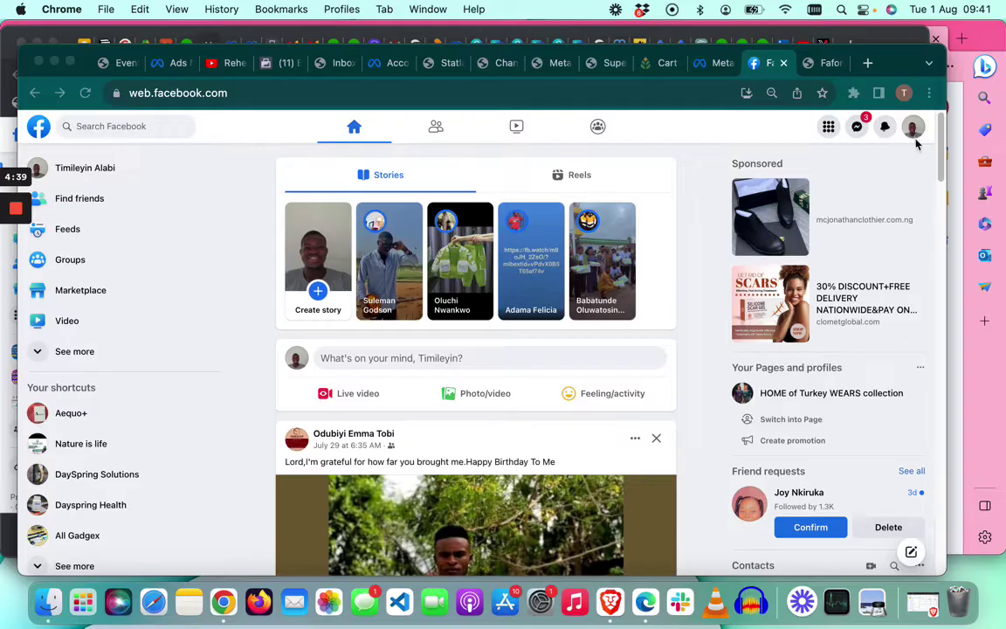
Step: Pick Dayspring Health from the full profiles-and-Pages list to act as that Page
{"action": "left_click", "coordinate": [915, 138]}
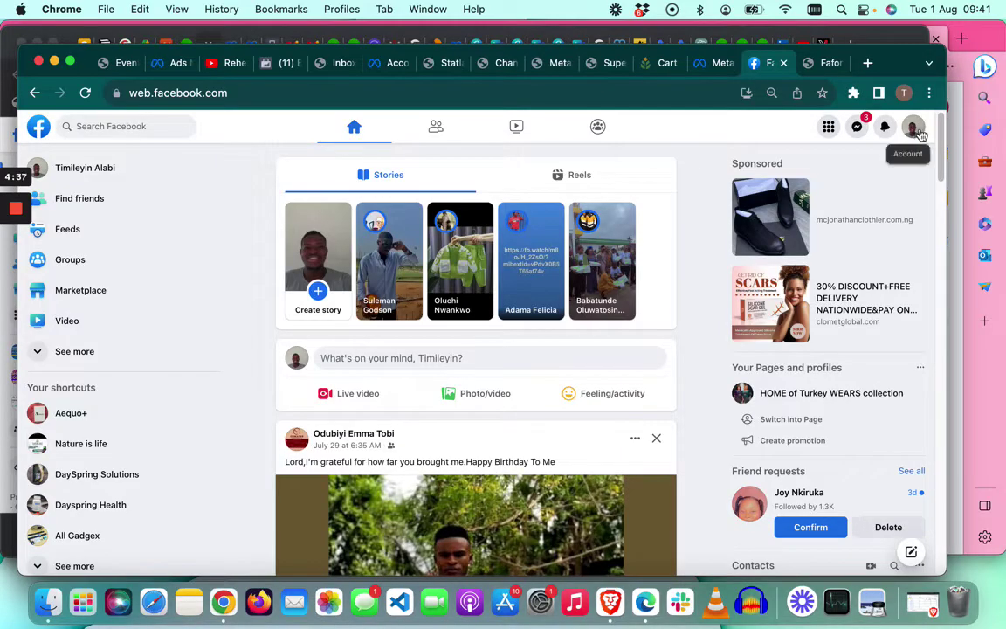
{"action": "left_click", "coordinate": [915, 129]}
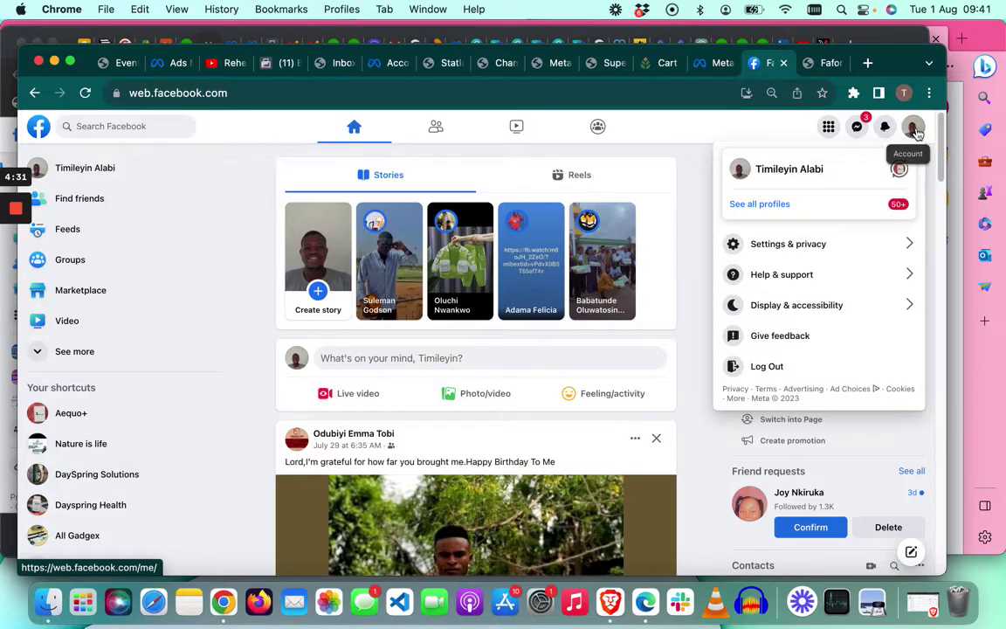
{"action": "left_click", "coordinate": [801, 206]}
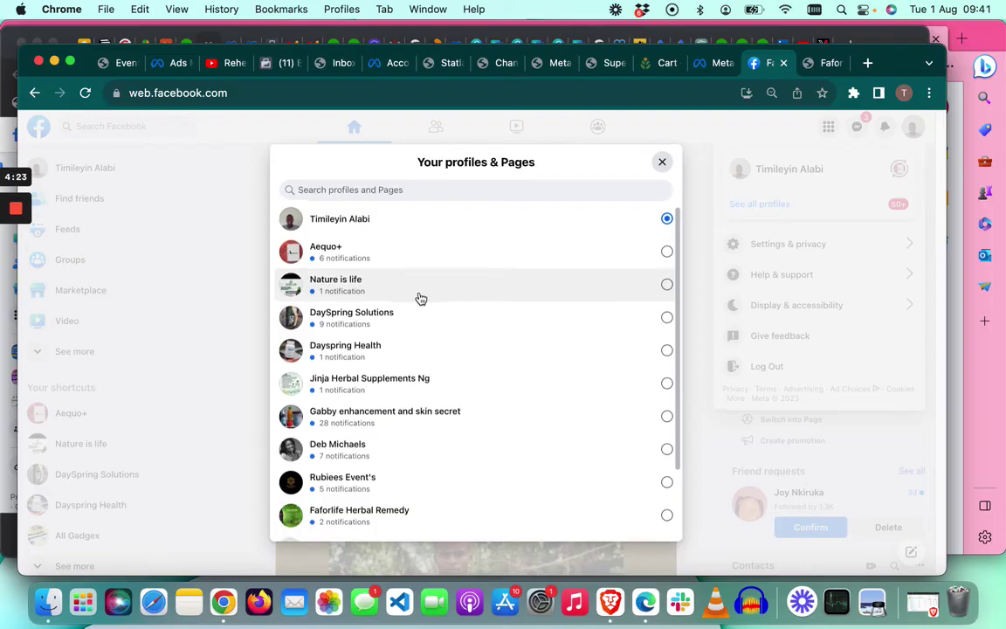
{"action": "scroll", "coordinate": [418, 296], "scroll_direction": "down", "scroll_amount": 1}
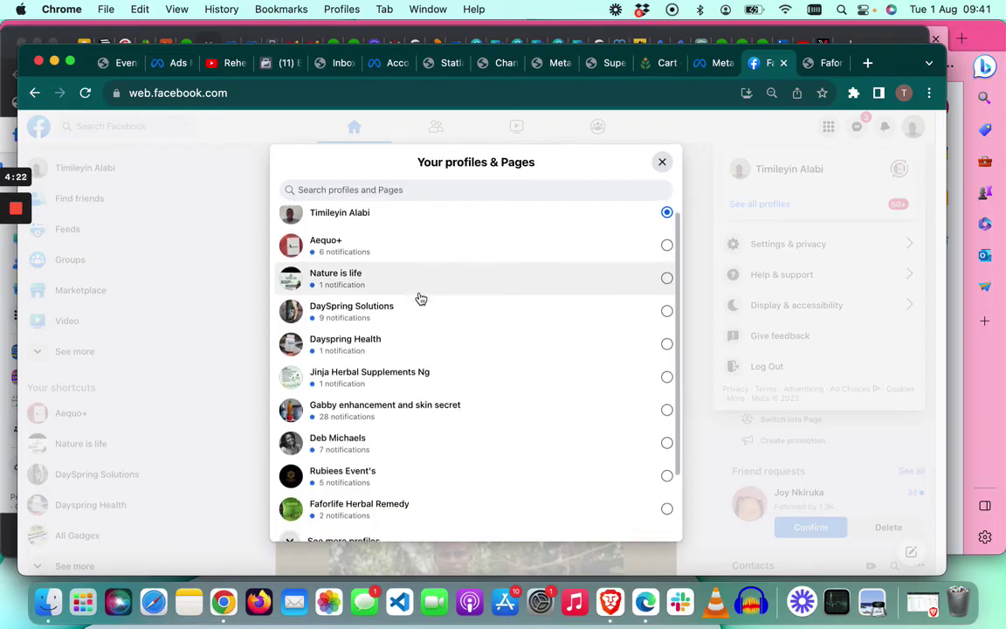
{"action": "left_click", "coordinate": [538, 355]}
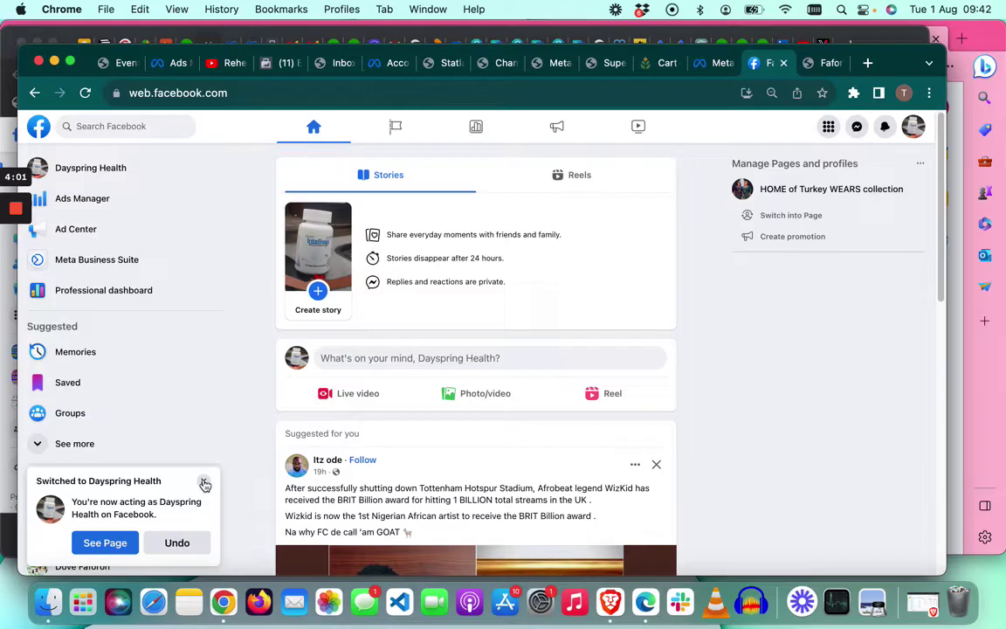
Step: Close the 'Switched to Dayspring Health' notice and open the Dayspring Health Page
{"action": "left_click", "coordinate": [203, 482]}
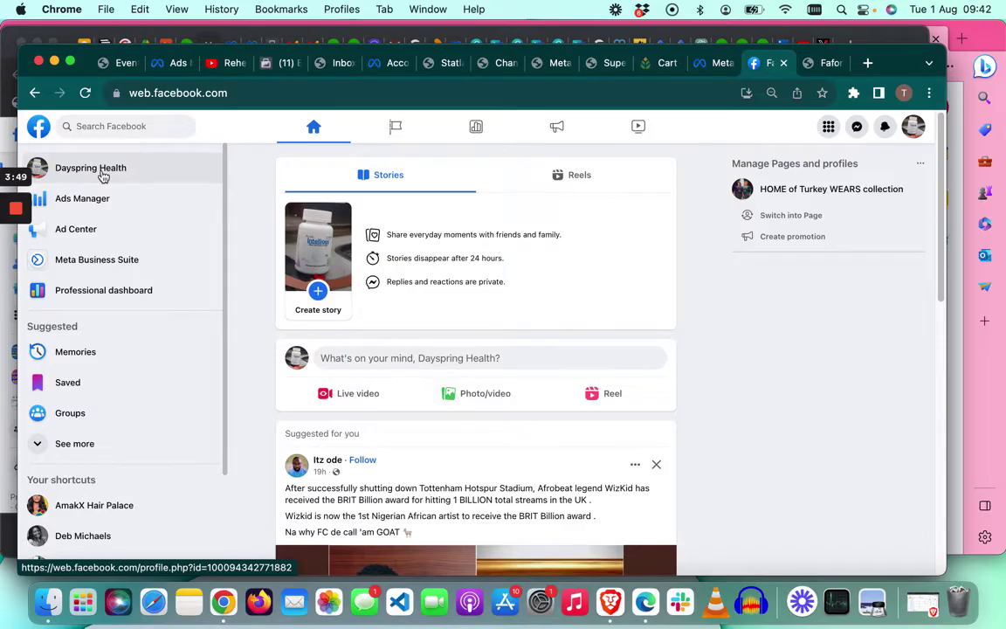
{"action": "left_click", "coordinate": [103, 175]}
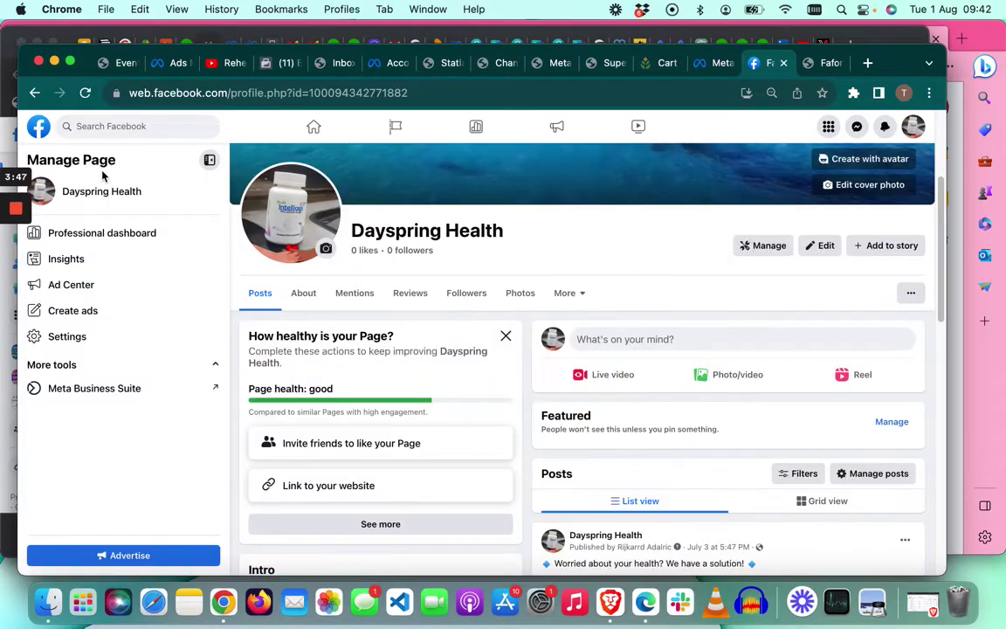
Step: Open the Dayspring Health professional dashboard and go to its Linked accounts settings
{"action": "scroll", "coordinate": [603, 347], "scroll_direction": "up", "scroll_amount": 3}
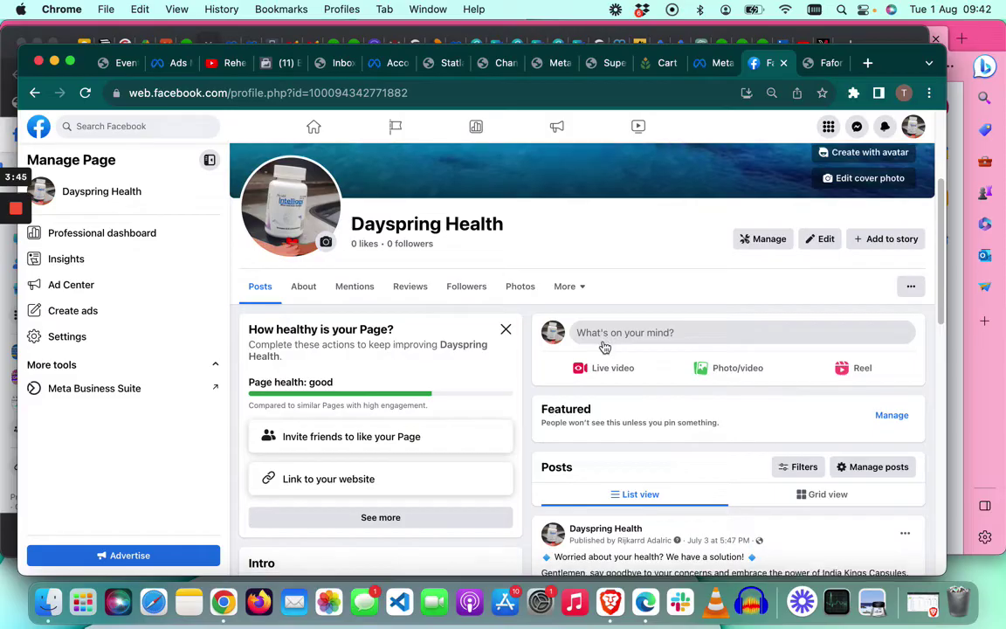
{"action": "scroll", "coordinate": [602, 346], "scroll_direction": "down", "scroll_amount": 3}
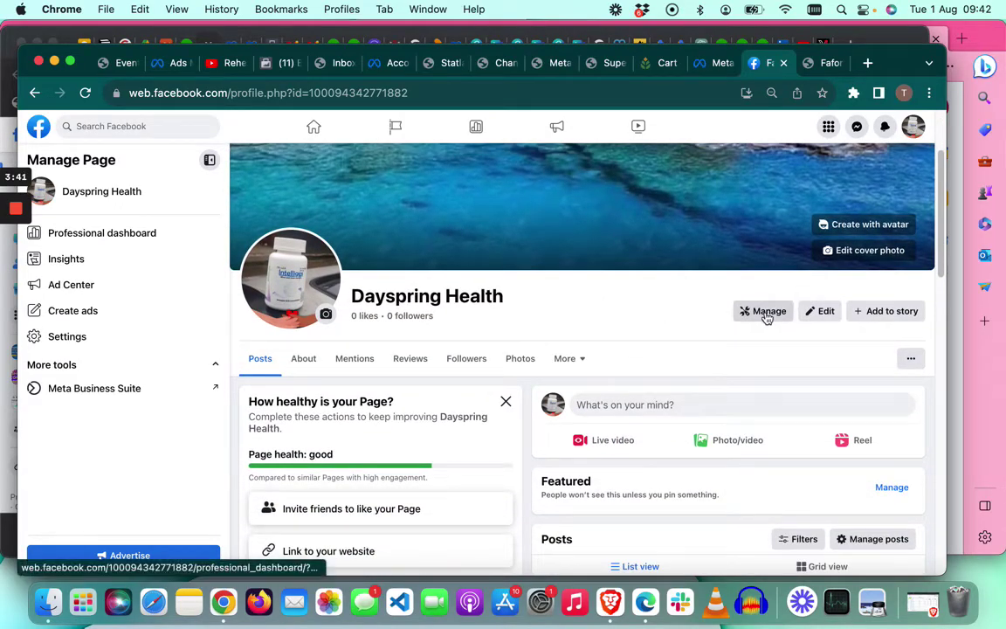
{"action": "left_click", "coordinate": [766, 312]}
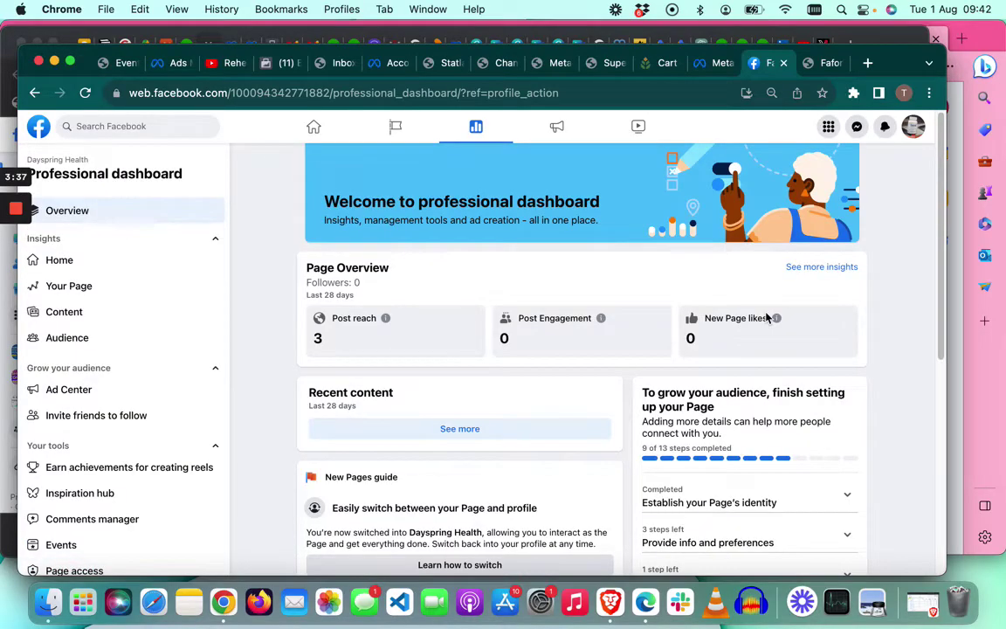
{"action": "scroll", "coordinate": [181, 423], "scroll_direction": "down", "scroll_amount": 3}
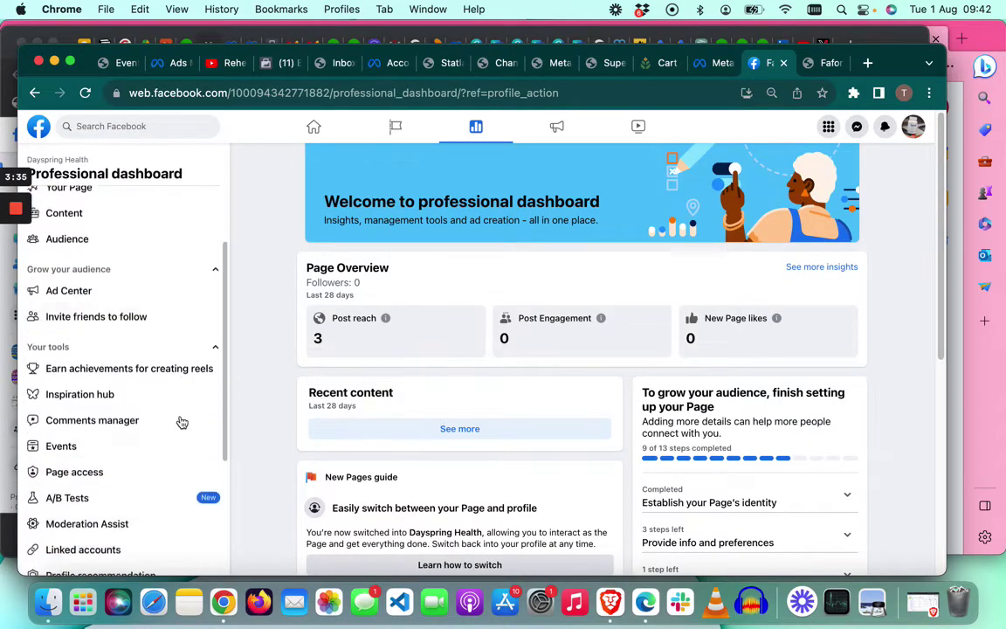
{"action": "scroll", "coordinate": [182, 422], "scroll_direction": "down", "scroll_amount": 4}
{"action": "scroll", "coordinate": [157, 406], "scroll_direction": "up", "scroll_amount": 5}
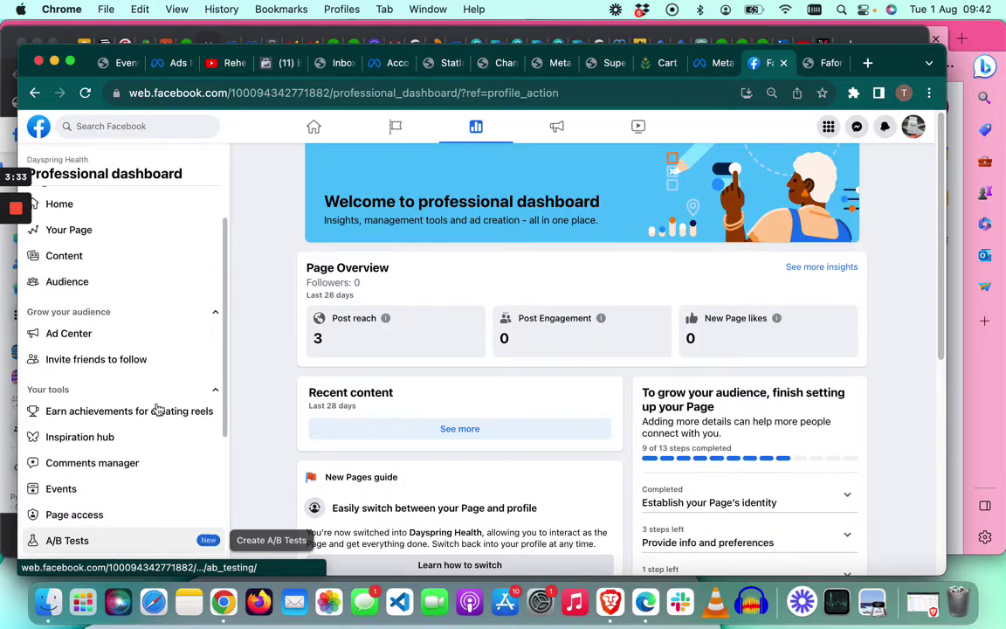
{"action": "scroll", "coordinate": [157, 408], "scroll_direction": "up", "scroll_amount": 2}
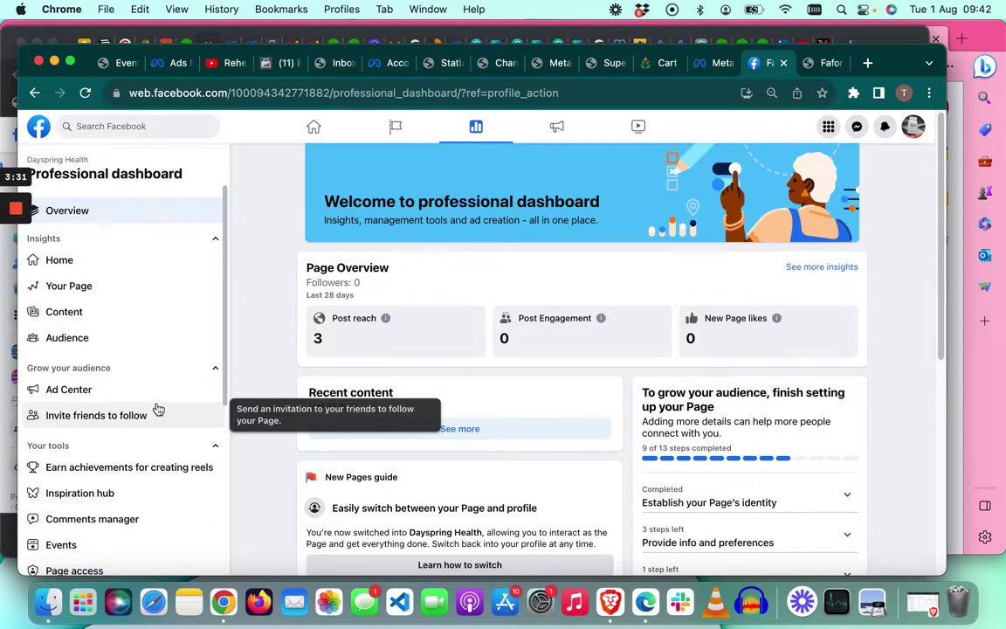
{"action": "scroll", "coordinate": [158, 410], "scroll_direction": "down", "scroll_amount": 2}
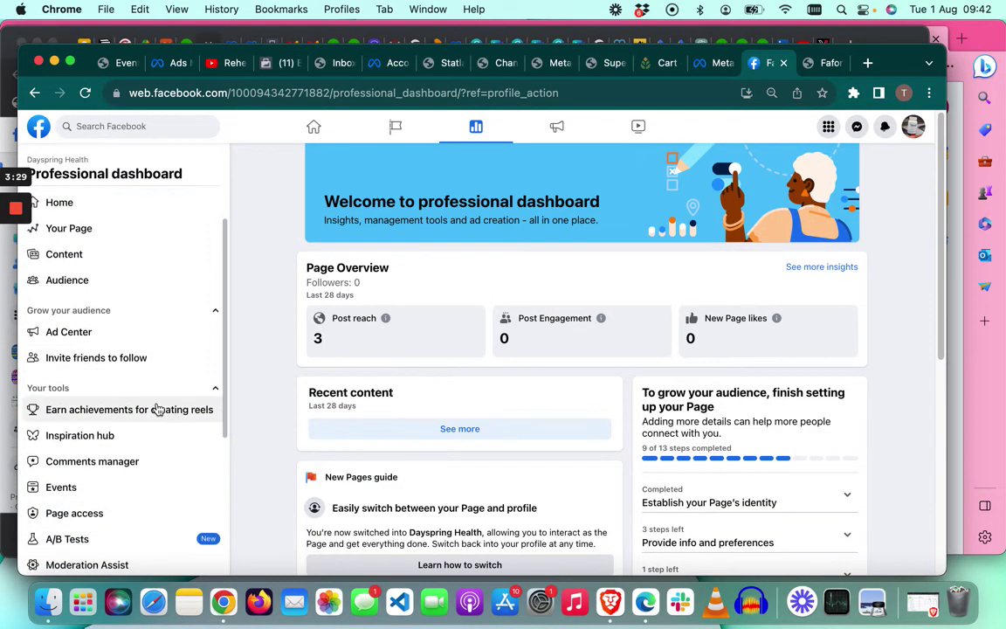
{"action": "scroll", "coordinate": [158, 409], "scroll_direction": "down", "scroll_amount": 3}
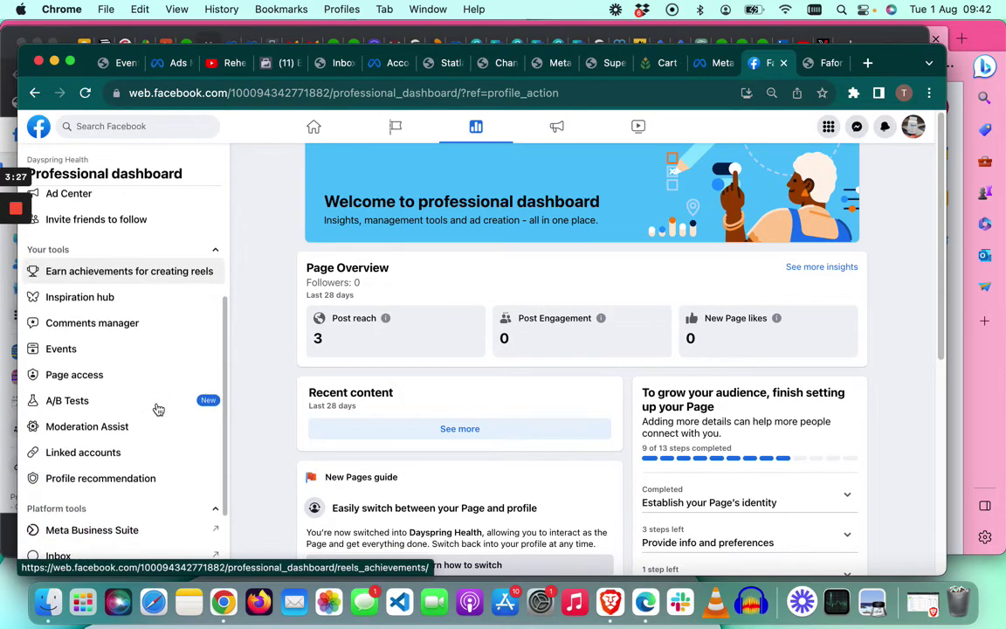
{"action": "scroll", "coordinate": [158, 409], "scroll_direction": "down", "scroll_amount": 3}
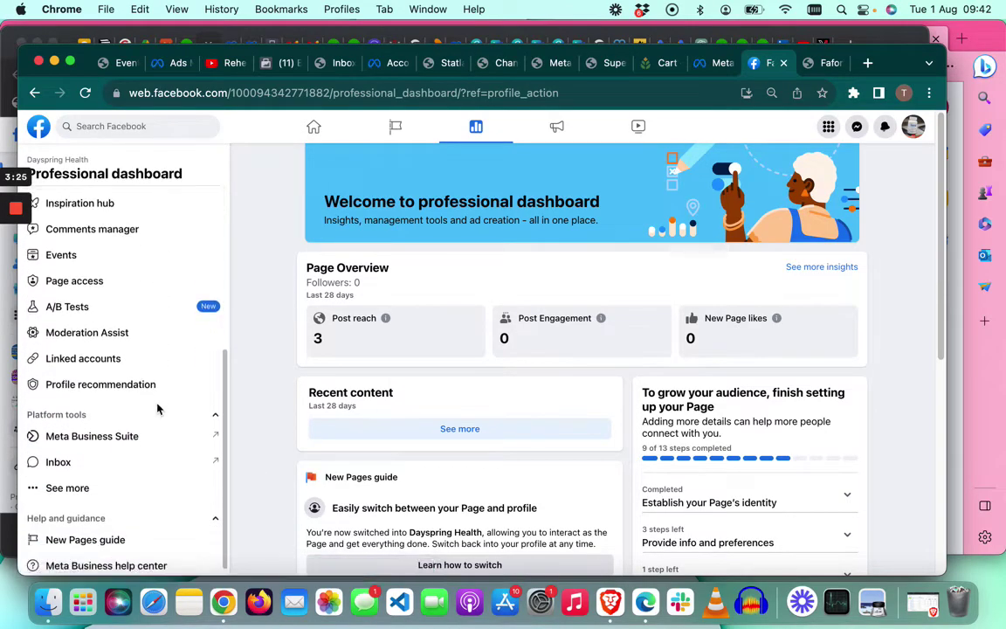
{"action": "scroll", "coordinate": [158, 409], "scroll_direction": "down", "scroll_amount": 1}
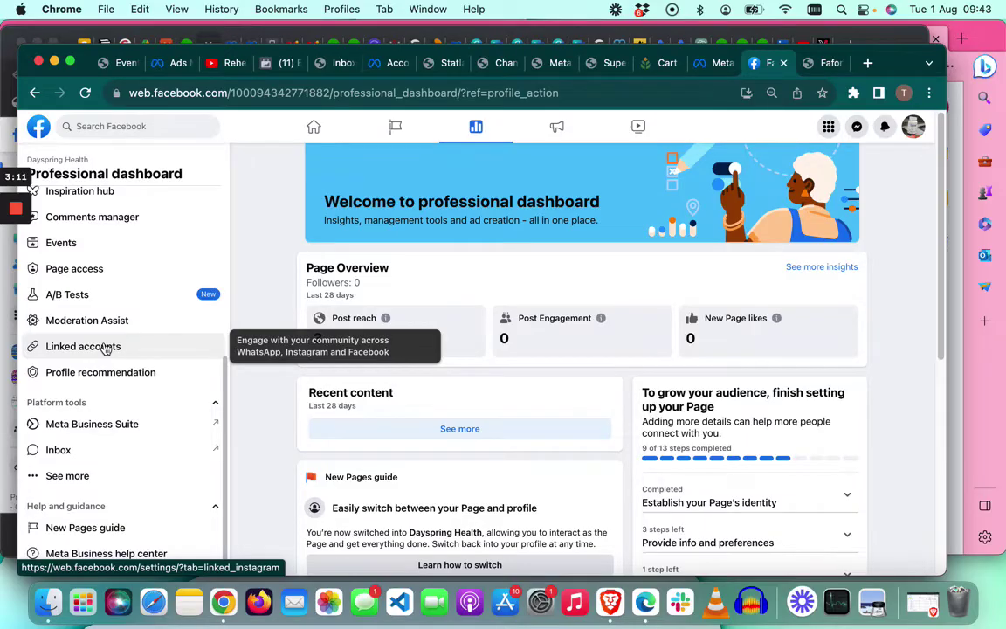
{"action": "left_click", "coordinate": [105, 346]}
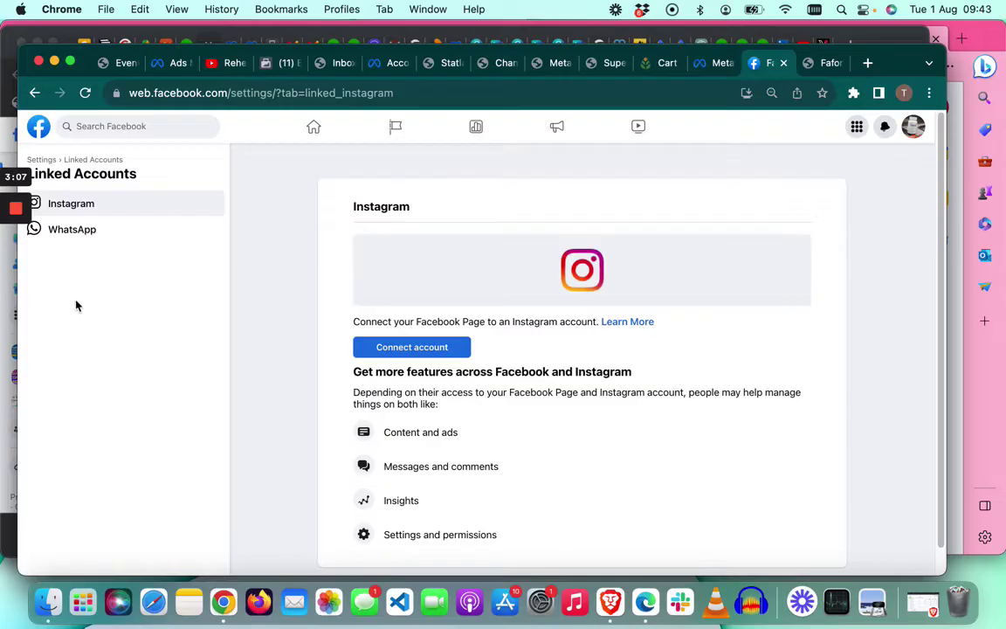
Step: Open the WhatsApp entry under Linked Accounts and start editing the linked number
{"action": "left_click", "coordinate": [112, 238]}
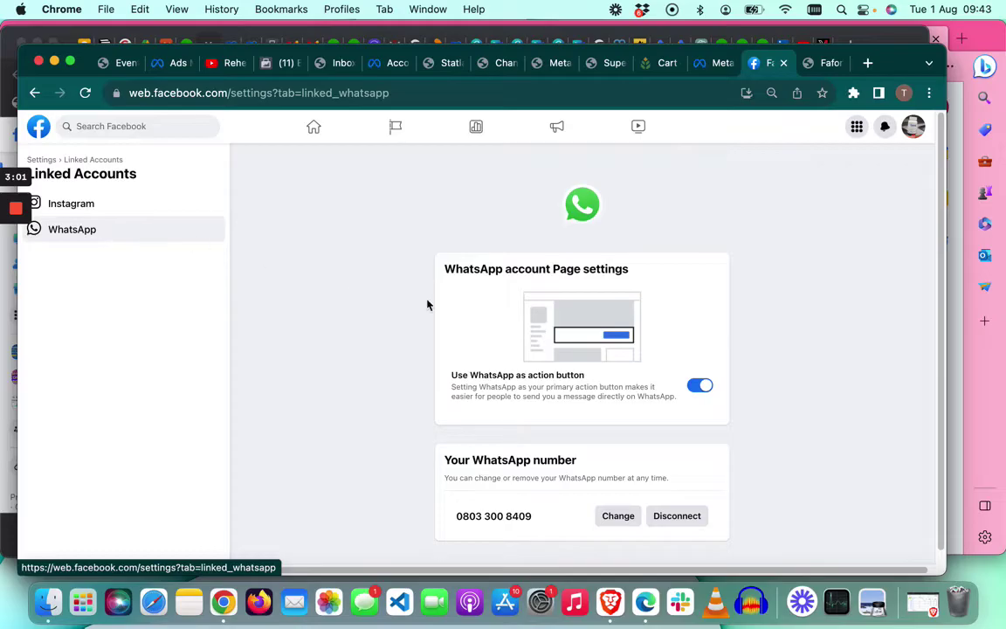
{"action": "scroll", "coordinate": [636, 467], "scroll_direction": "down", "scroll_amount": 1}
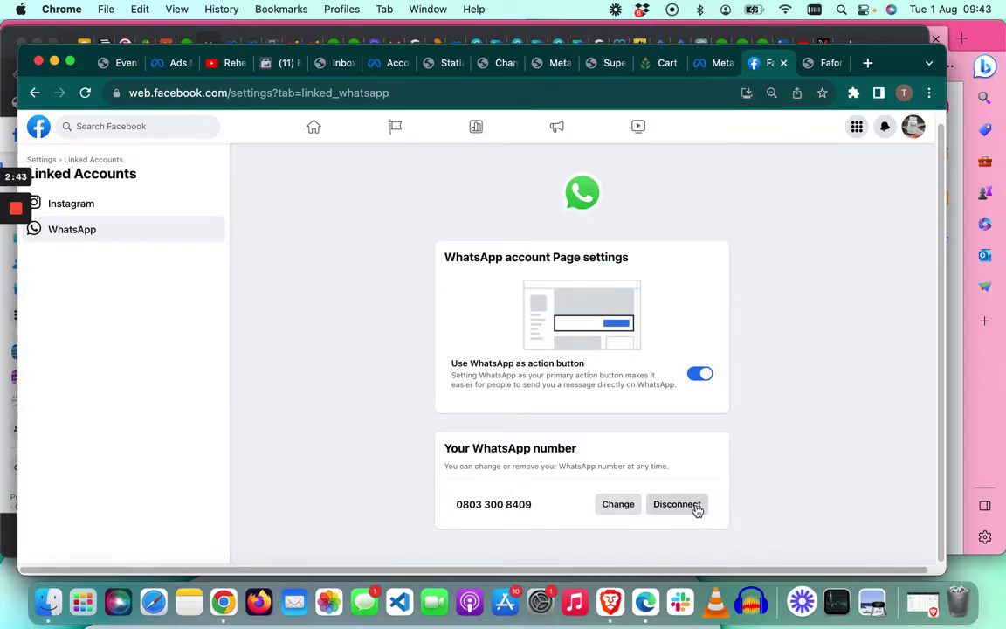
{"action": "left_click", "coordinate": [619, 506]}
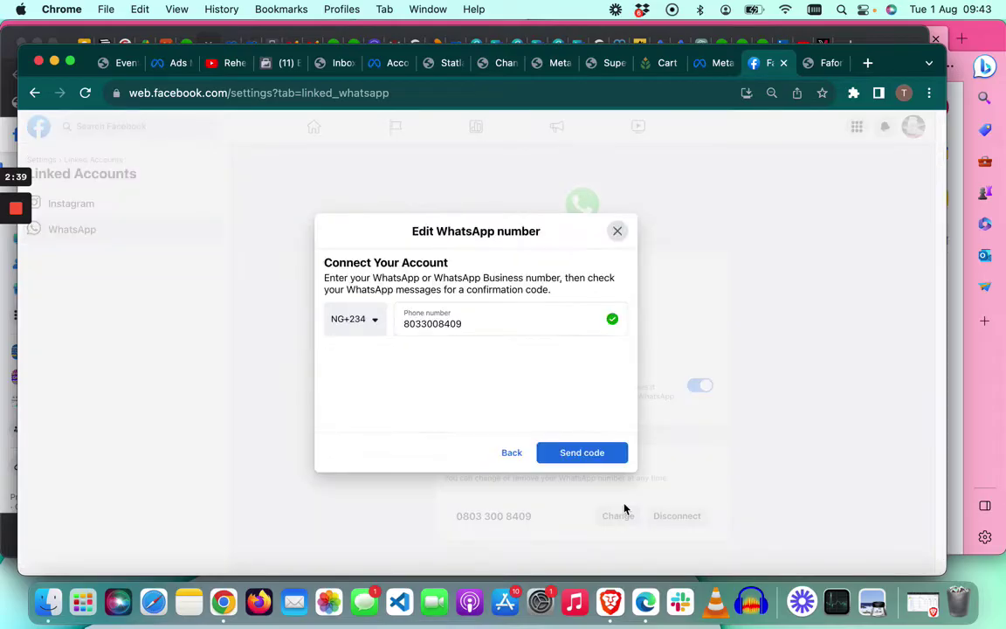
Step: Keep the NG +234 code, replace the old number with the new WhatsApp number, and send a code
{"action": "left_click", "coordinate": [371, 328]}
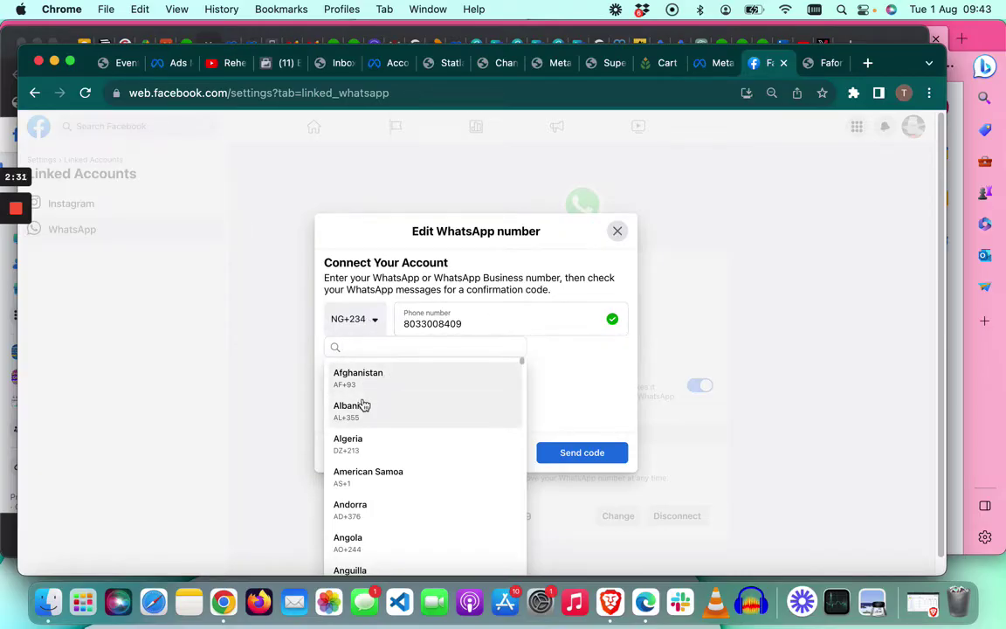
{"action": "scroll", "coordinate": [375, 426], "scroll_direction": "down", "scroll_amount": 5}
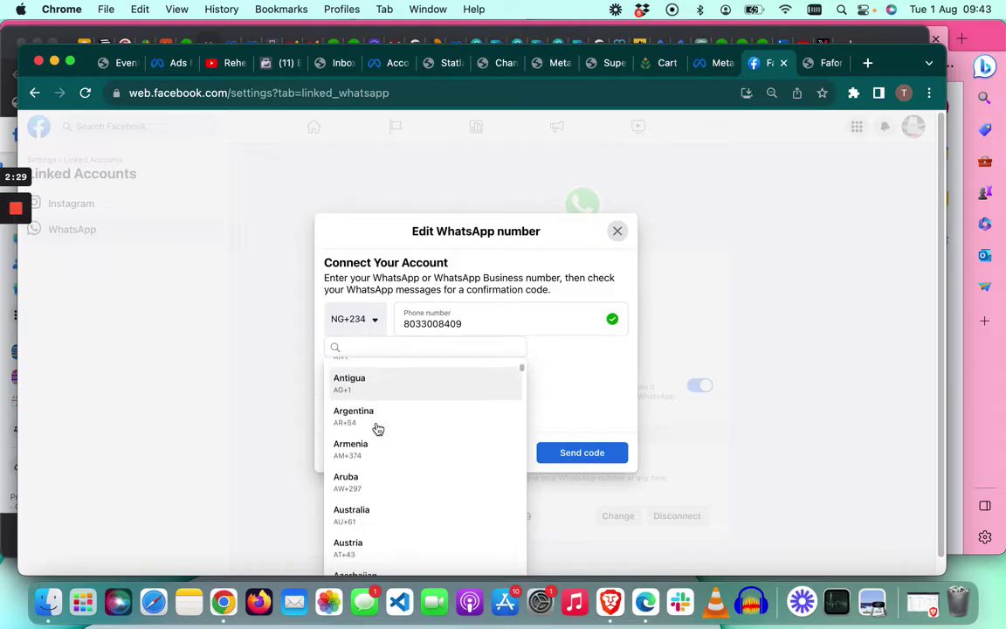
{"action": "scroll", "coordinate": [375, 426], "scroll_direction": "down", "scroll_amount": 5}
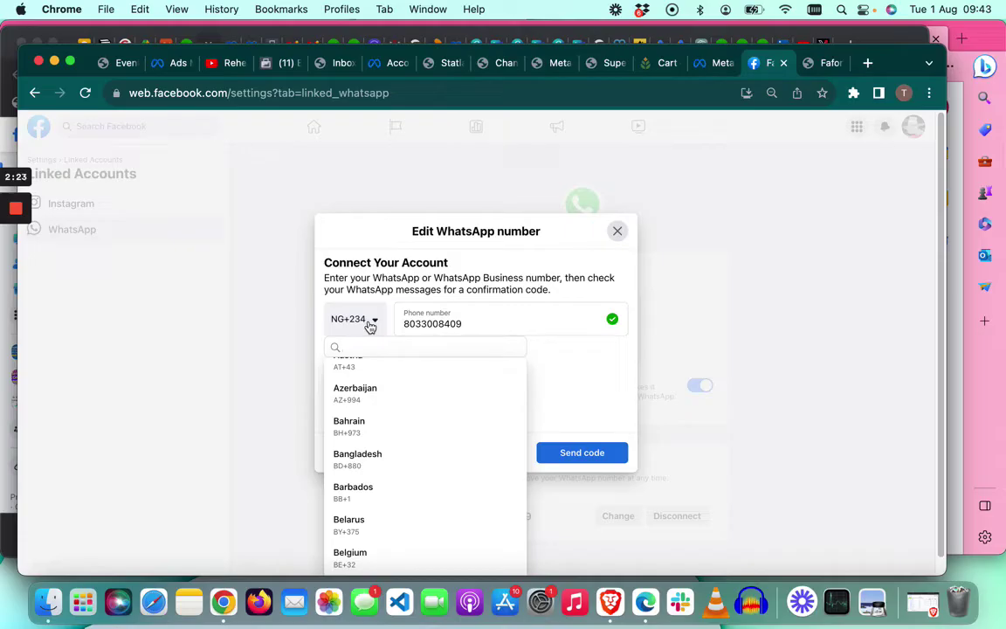
{"action": "left_click", "coordinate": [474, 323]}
{"action": "key", "text": "BackSpace"}
{"action": "key", "text": "BackSpace"}
{"action": "key", "text": "BackSpace"}
{"action": "key", "text": "BackSpace"}
{"action": "key", "text": "BackSpace"}
{"action": "key", "text": "BackSpace"}
{"action": "key", "text": "BackSpace"}
{"action": "key", "text": "BackSpace"}
{"action": "key", "text": "BackSpace"}
{"action": "key", "text": "BackSpace"}
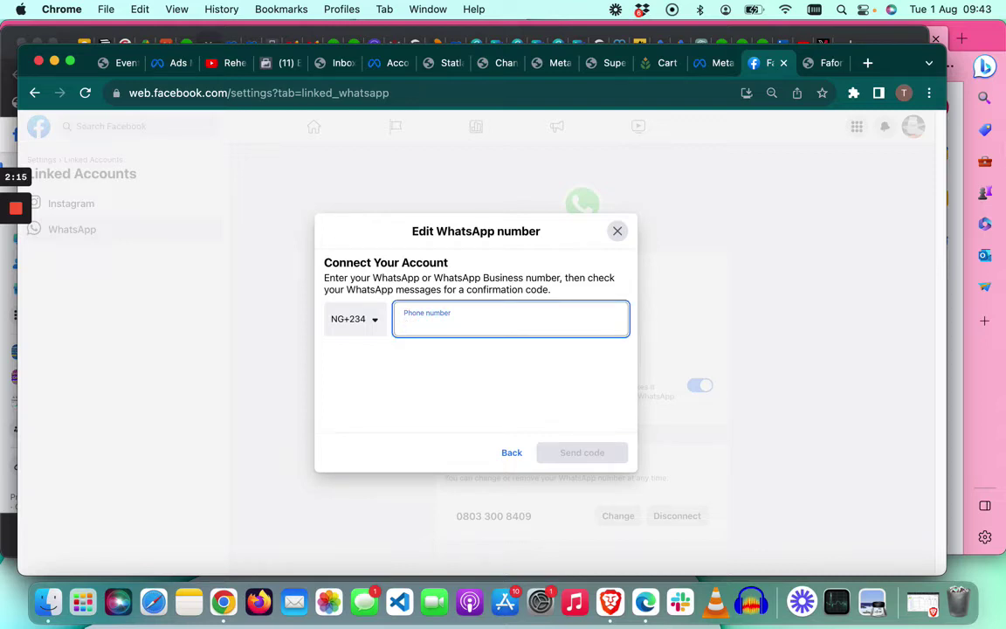
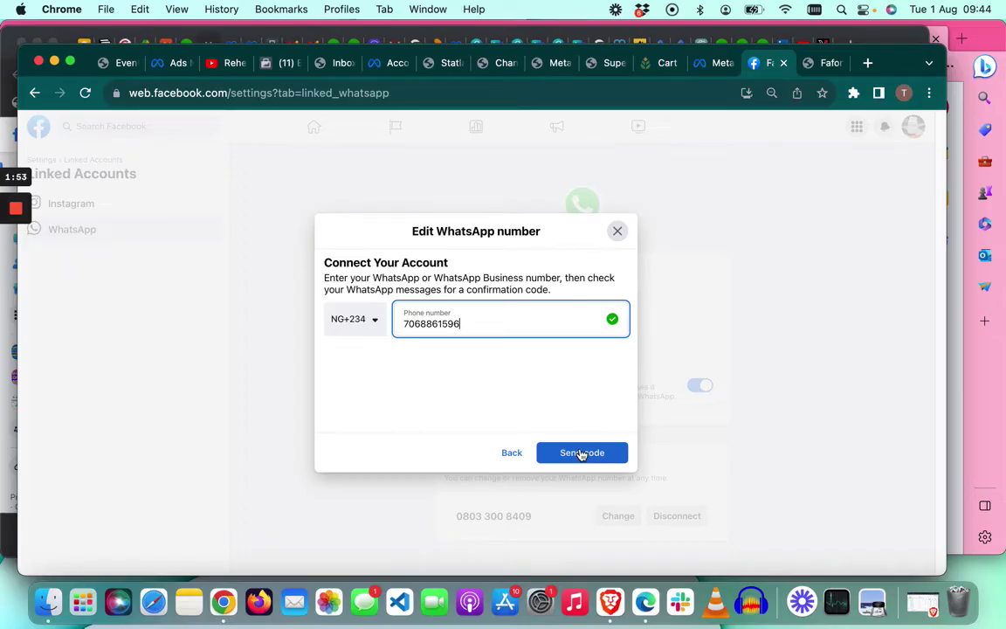
{"action": "left_click", "coordinate": [580, 454]}
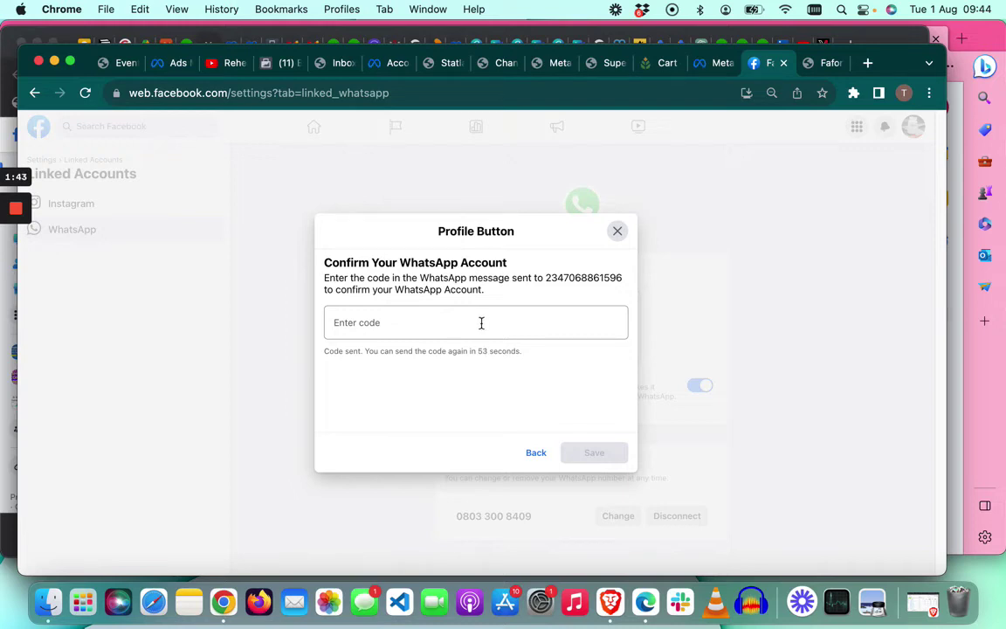
Step: Select the Enter code field in the Confirm Your WhatsApp Account dialog
{"action": "left_click", "coordinate": [477, 323]}
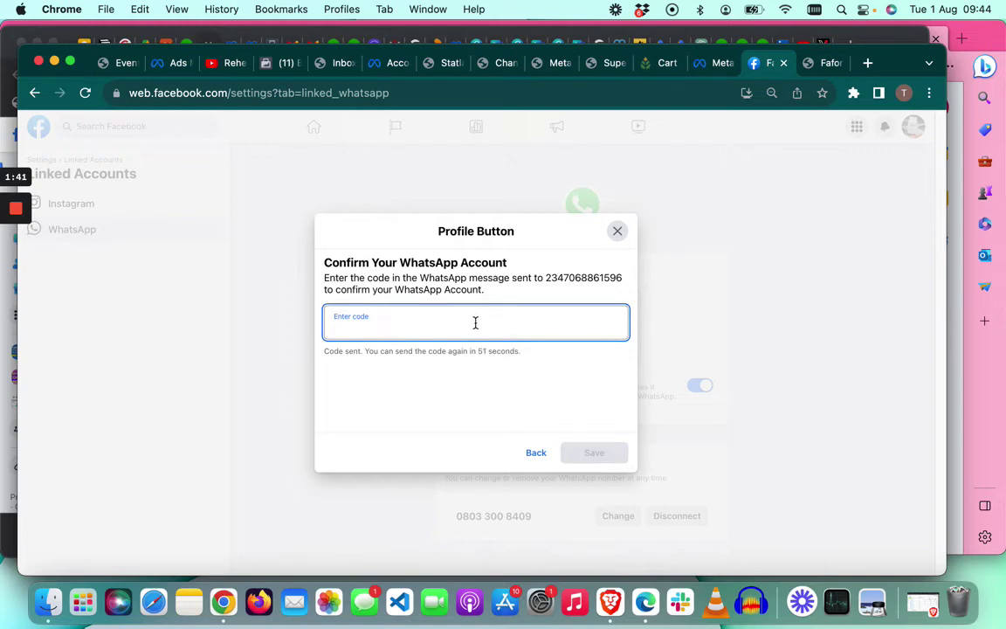